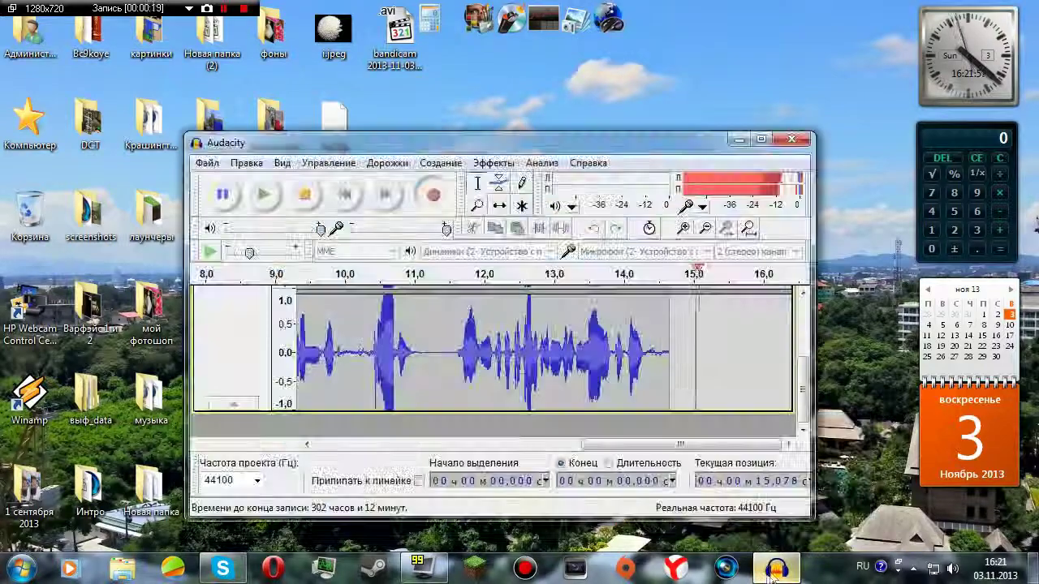
# Step: Show the Fraps window and the running Audacity recording briefly, minimizing each one
pyautogui.click(765, 576)
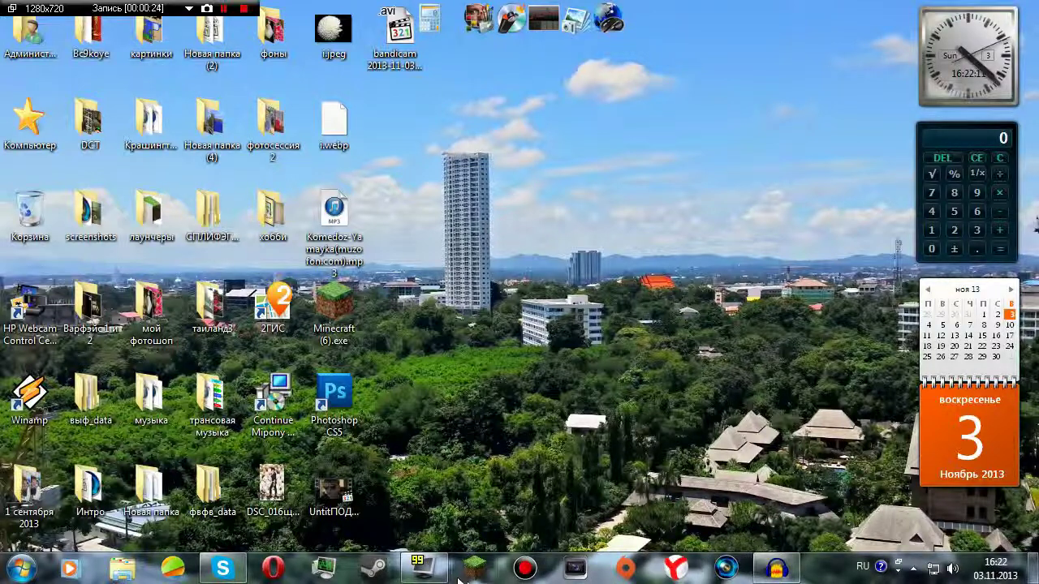
pyautogui.click(409, 576)
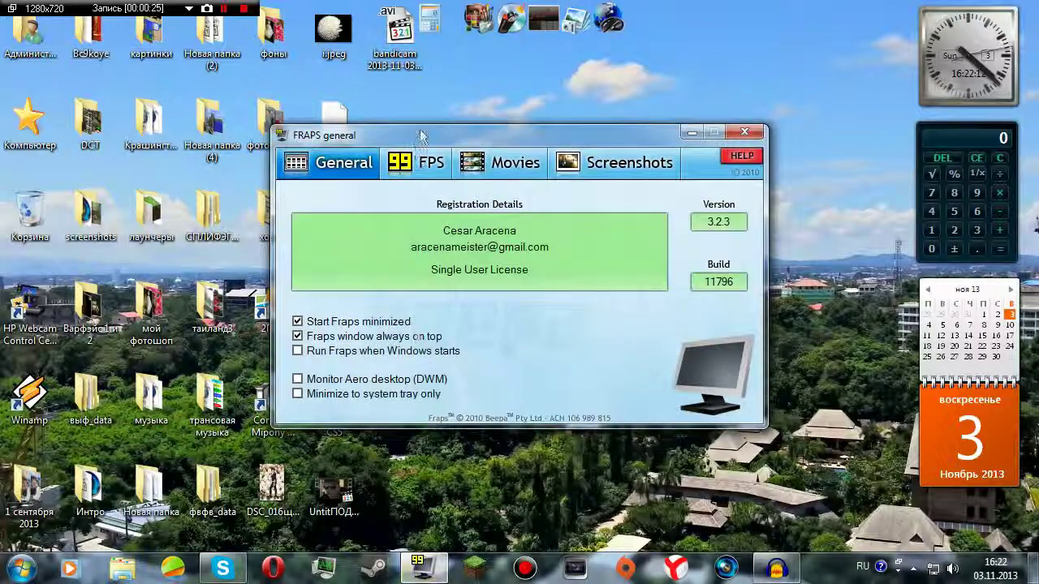
pyautogui.click(700, 157)
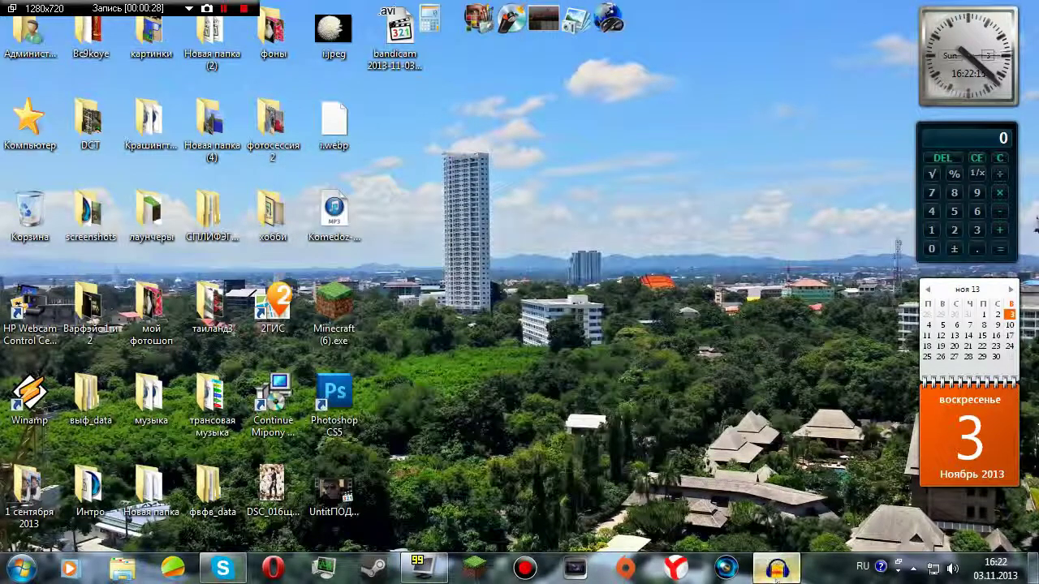
pyautogui.click(777, 569)
pyautogui.moveTo(529, 152); pyautogui.dragTo(544, 110)
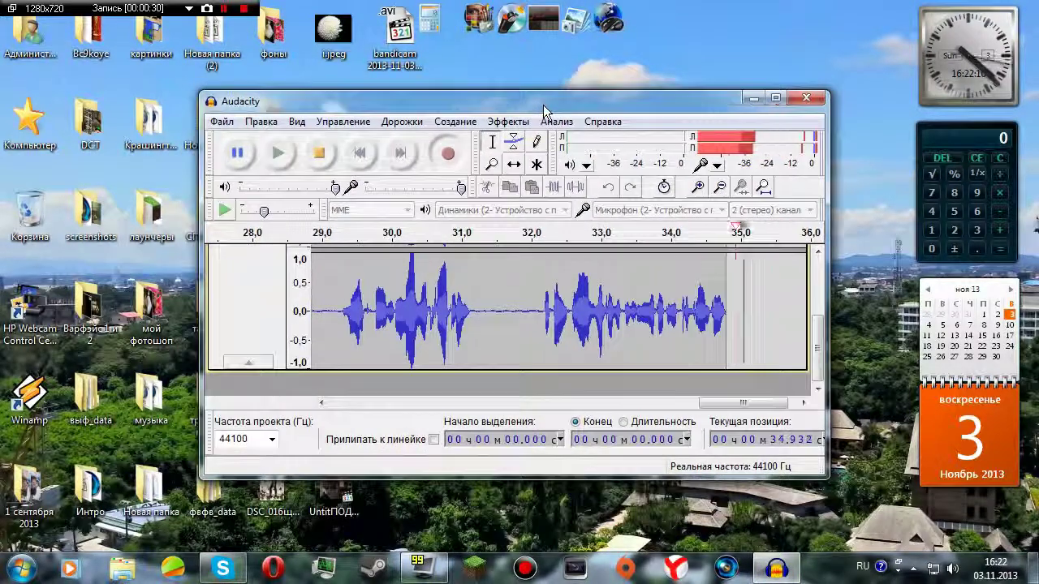
pyautogui.click(753, 98)
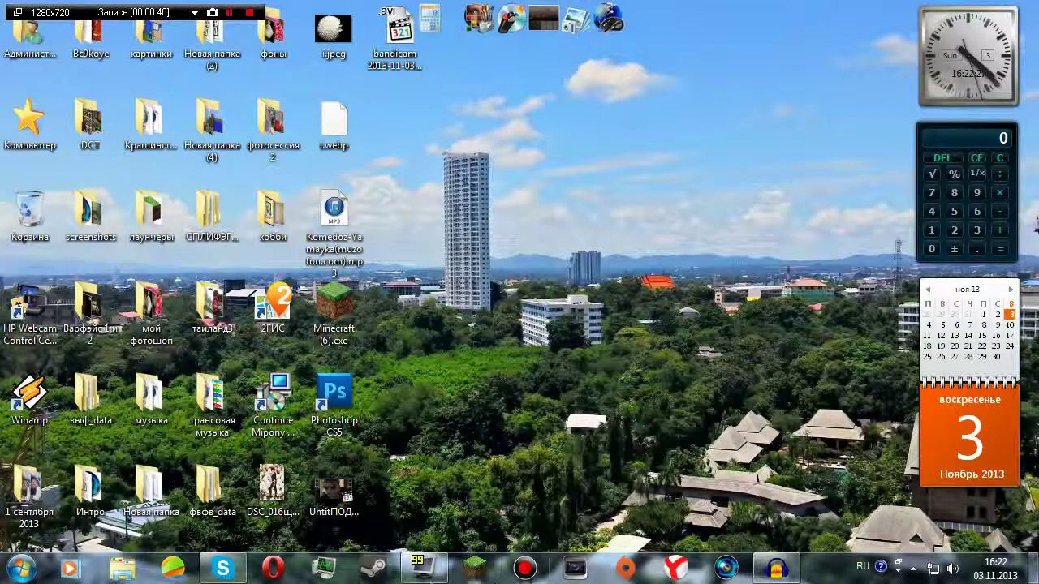
# Step: Switch to Fraps and review its General, FPS and Movies settings
pyautogui.click(422, 570)
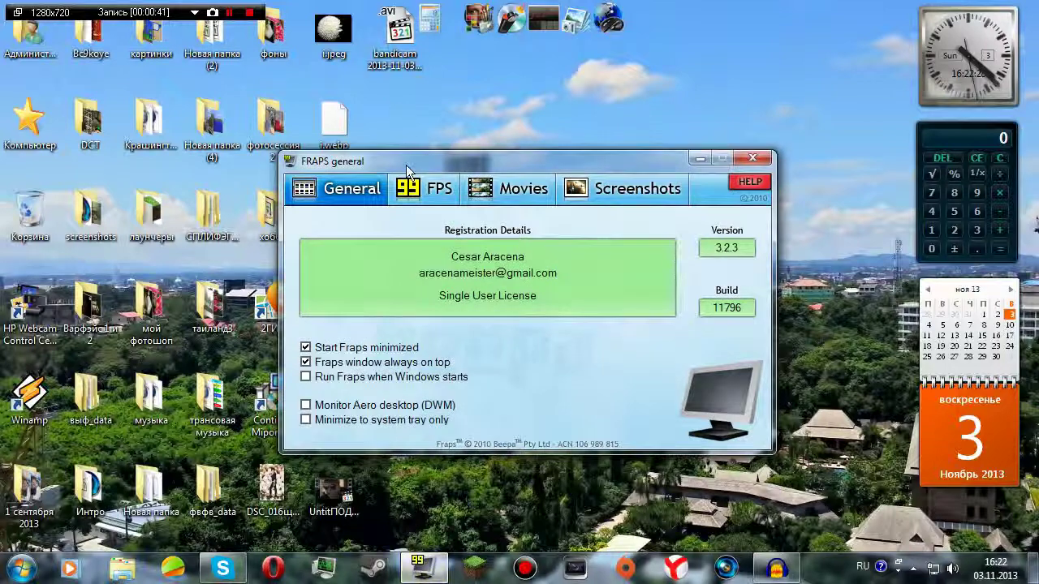
pyautogui.moveTo(405, 161); pyautogui.dragTo(400, 125)
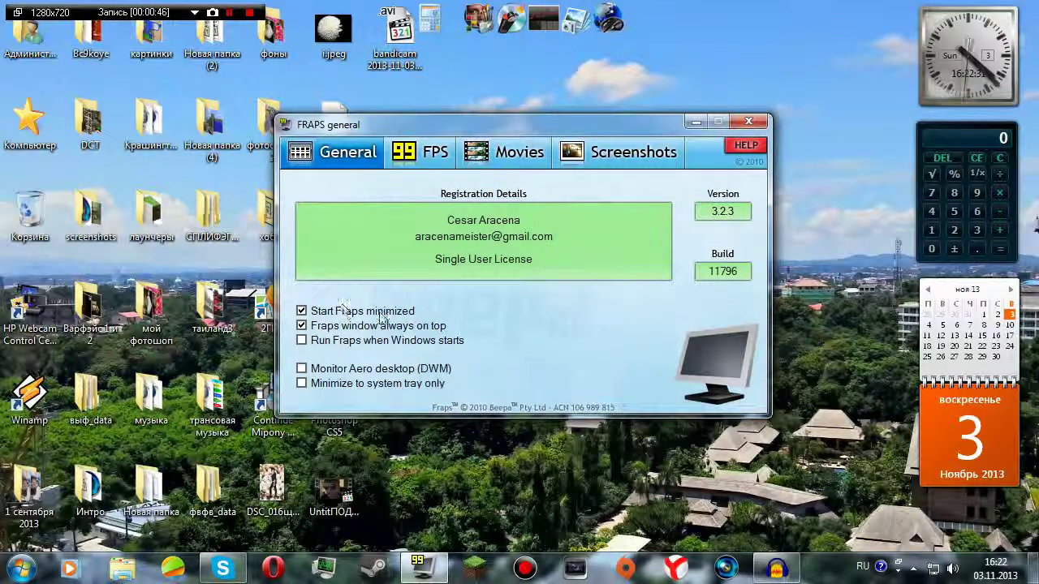
pyautogui.click(419, 163)
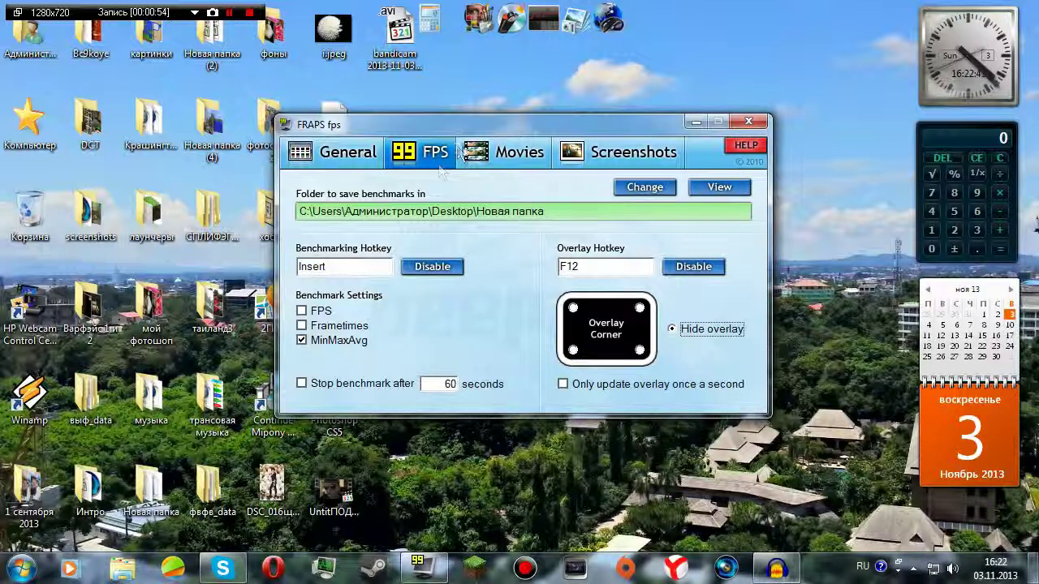
pyautogui.click(504, 158)
pyautogui.moveTo(469, 122); pyautogui.dragTo(444, 110)
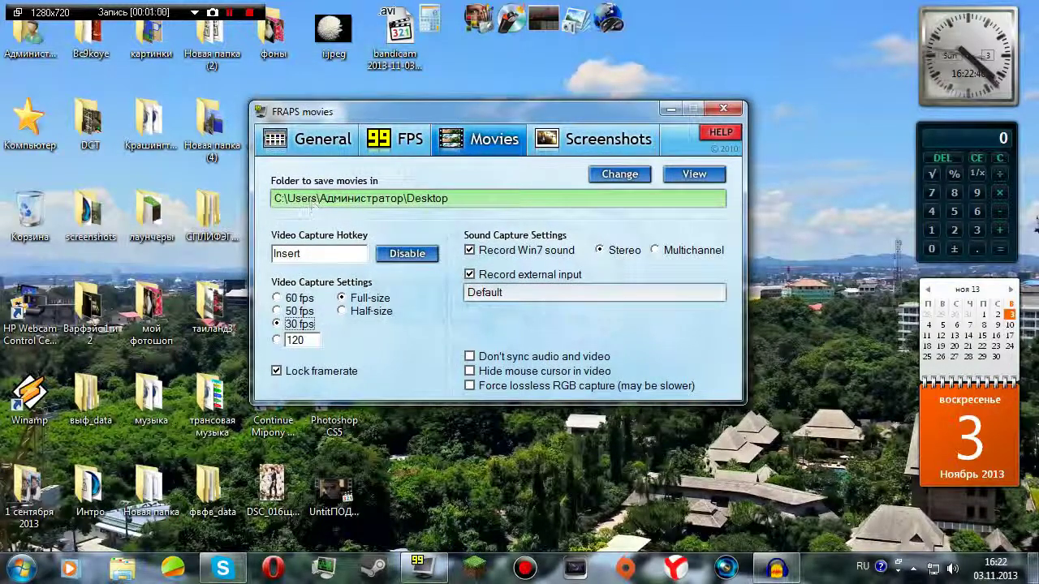
# Step: Examine the folder picker for the Fraps movies location and close it without choosing a folder
pyautogui.click(459, 199)
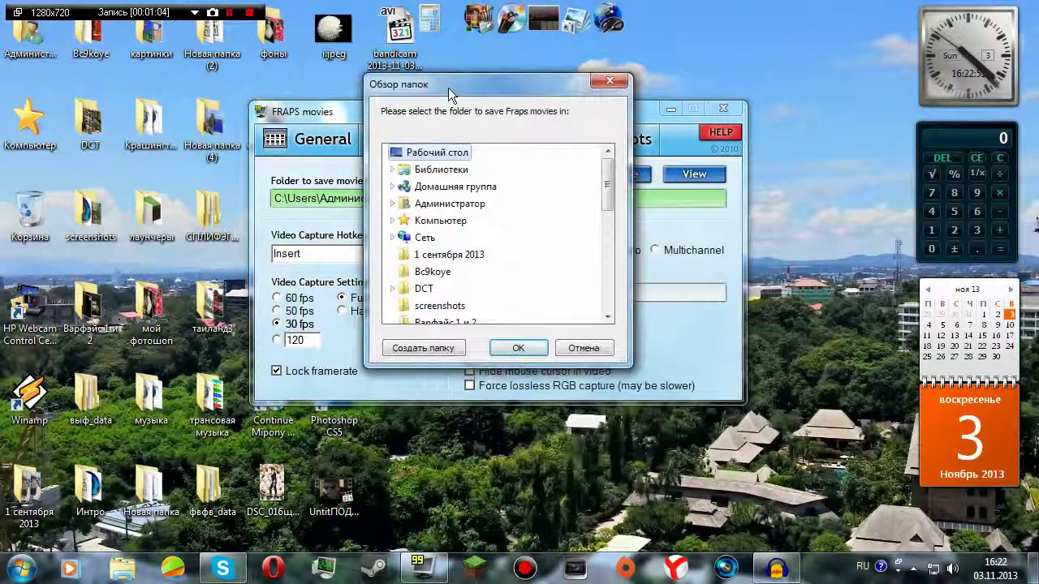
pyautogui.moveTo(464, 201); pyautogui.dragTo(471, 166)
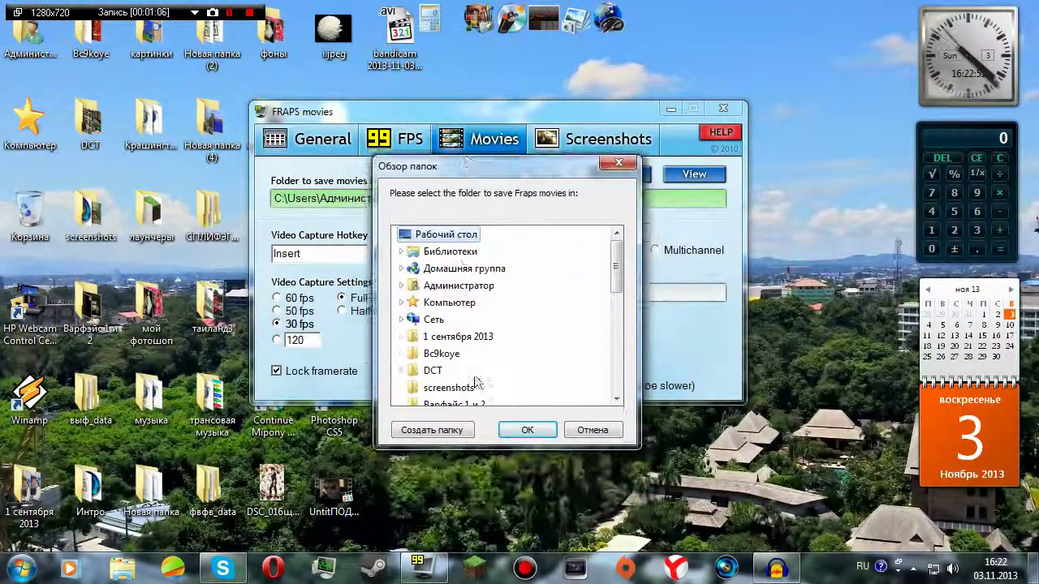
pyautogui.moveTo(548, 167); pyautogui.dragTo(614, 211)
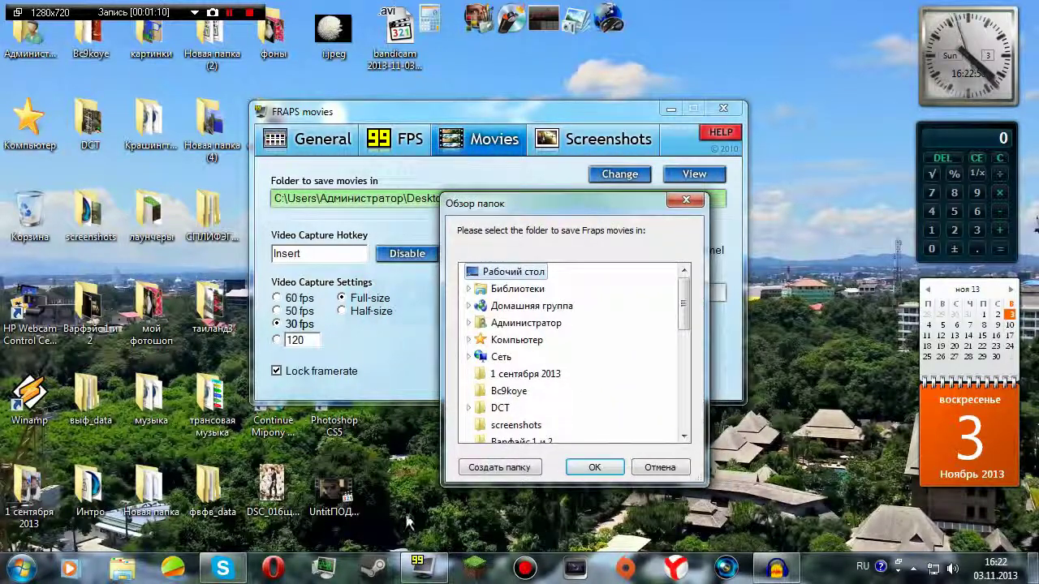
pyautogui.click(681, 201)
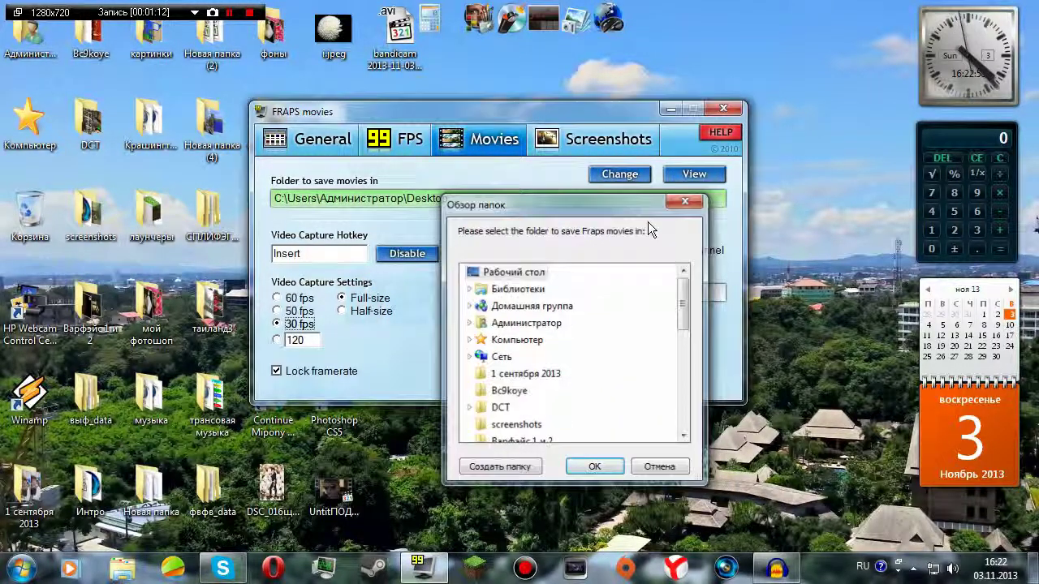
pyautogui.click(250, 493)
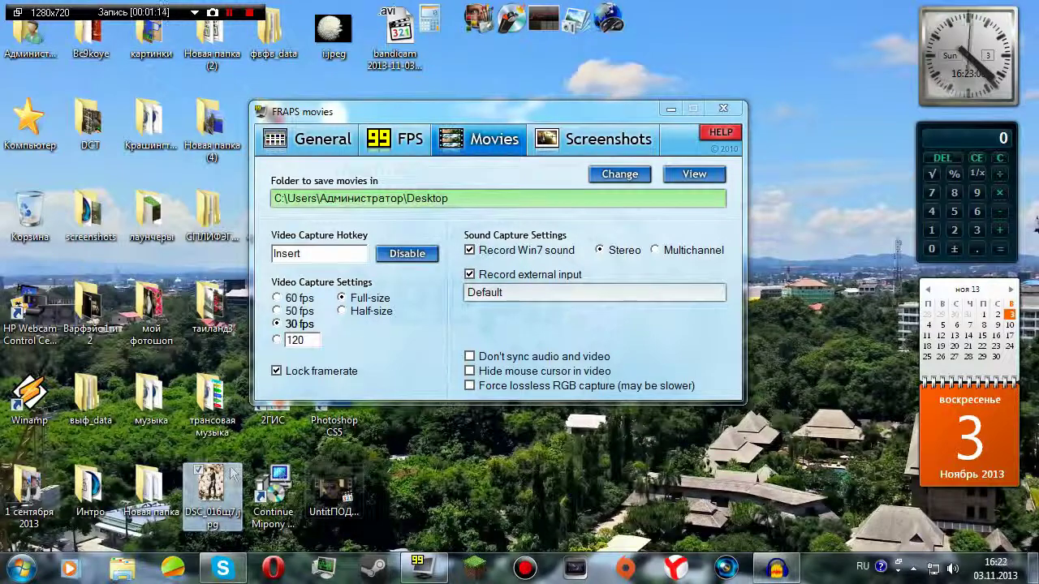
pyautogui.moveTo(476, 111)
pyautogui.mouseDown()
pyautogui.moveTo(465, 128)
pyautogui.moveTo(481, 125)
pyautogui.mouseUp()
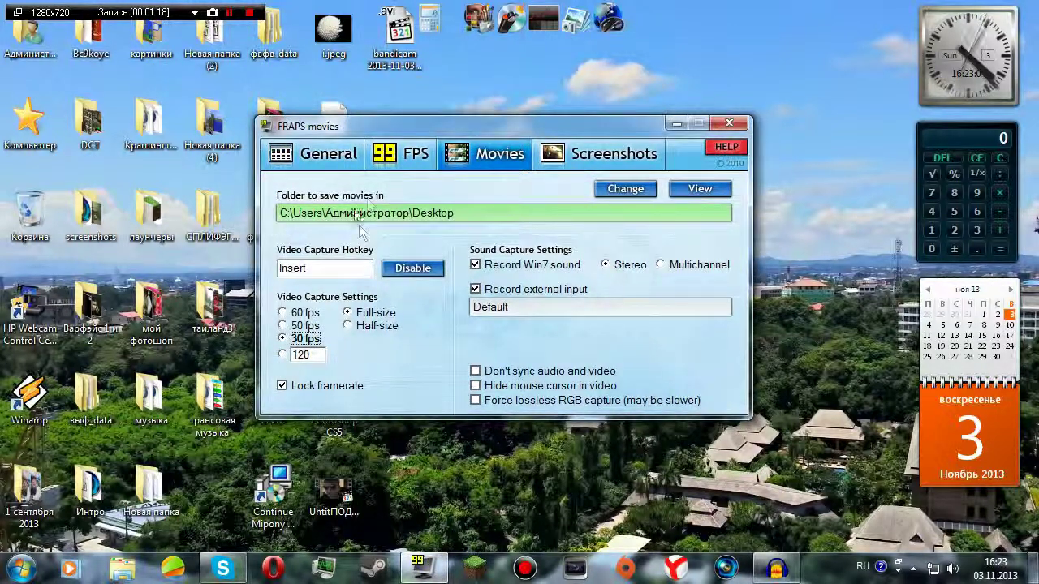
# Step: Set the Fraps video capture frame rate to 30 fps
pyautogui.click(321, 268)
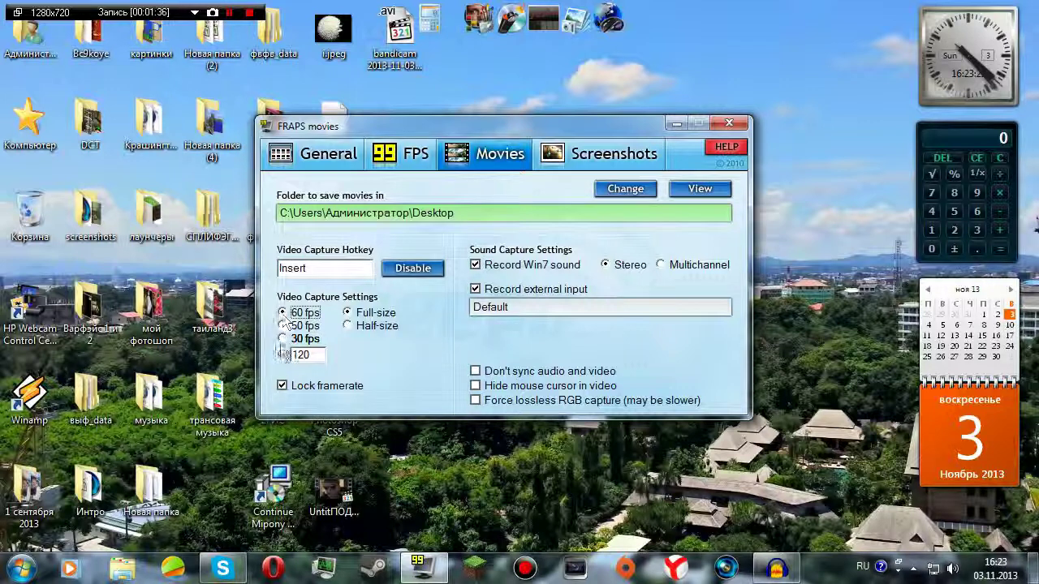
pyautogui.click(311, 340)
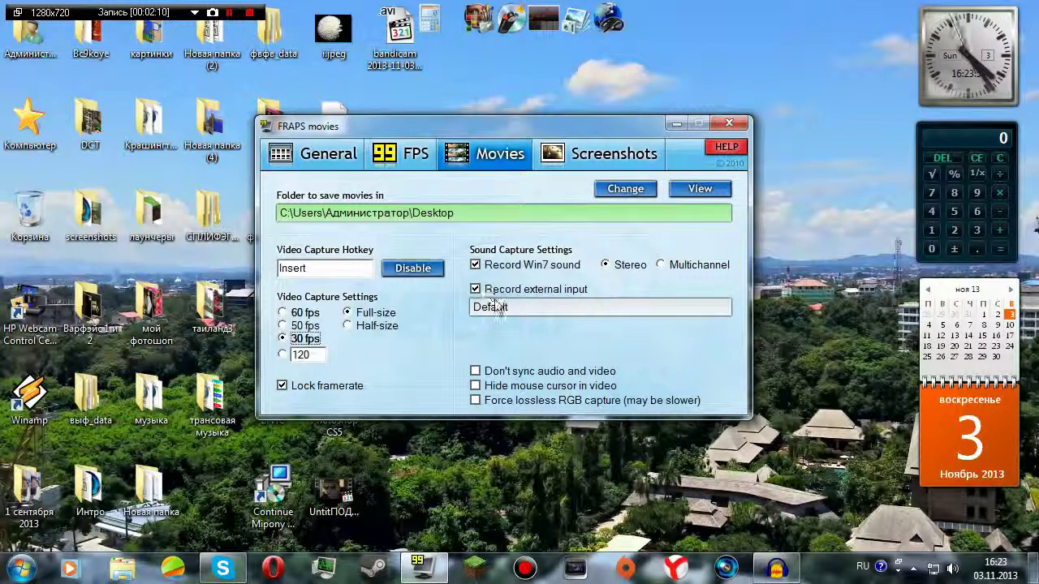
# Step: Review the Screenshots, Movies and General settings once more and minimize Fraps
pyautogui.click(626, 161)
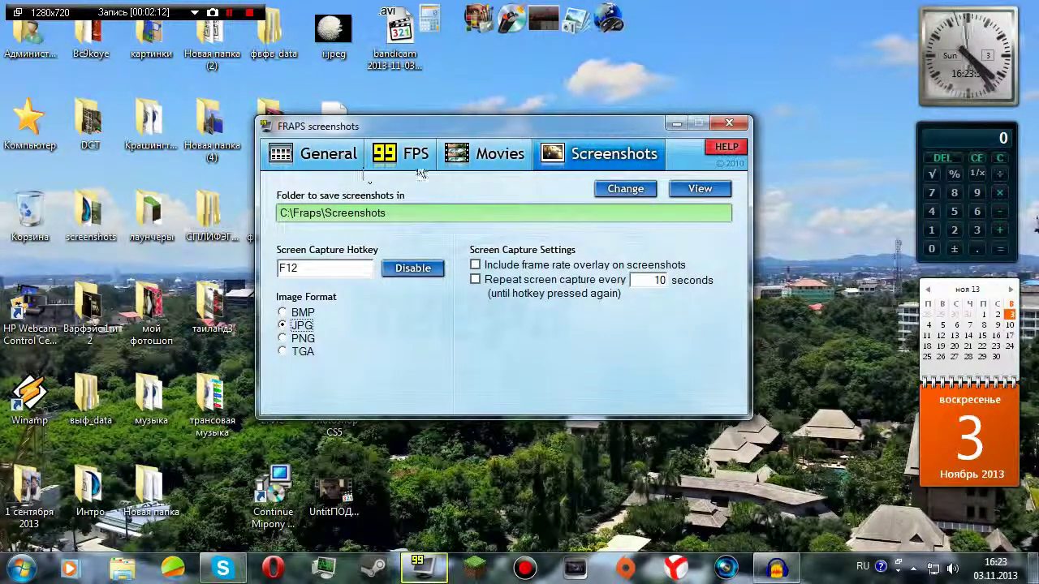
pyautogui.click(486, 161)
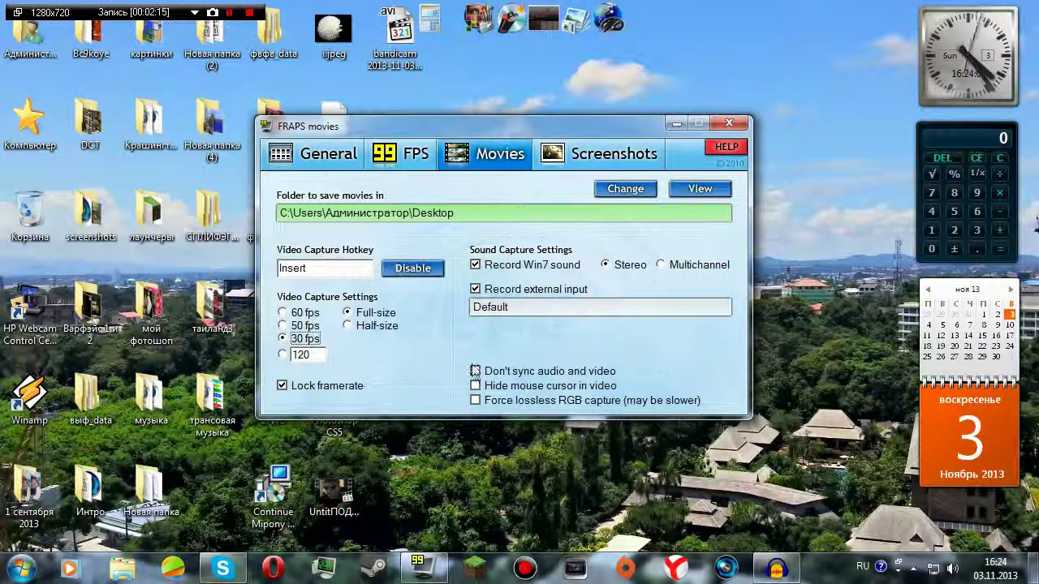
pyautogui.click(313, 154)
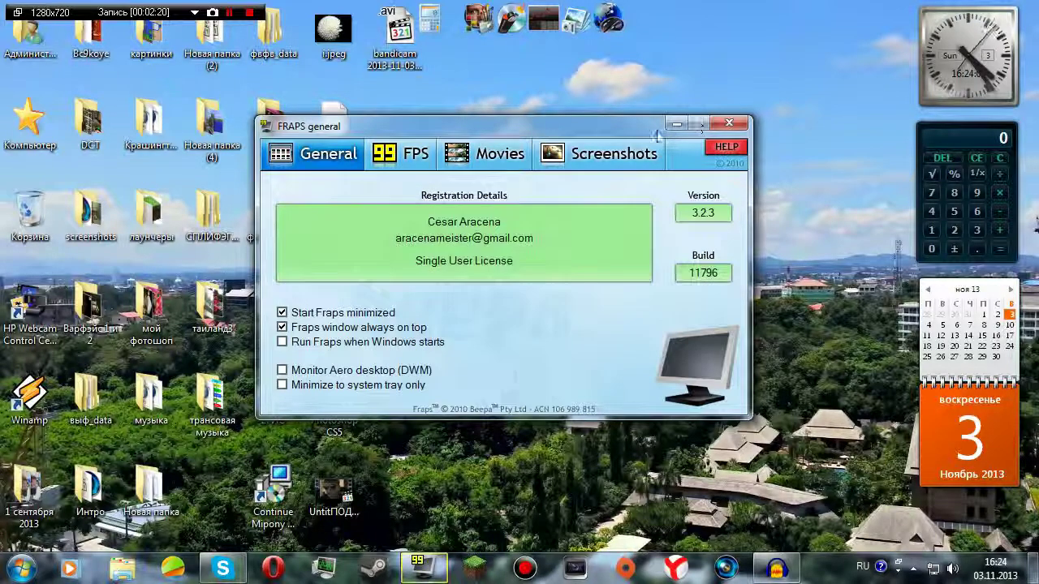
pyautogui.click(424, 568)
# Step: Switch to Audacity, select the audio from about 2:40.5 to 2:41.6 and look through the available effects
pyautogui.click(776, 568)
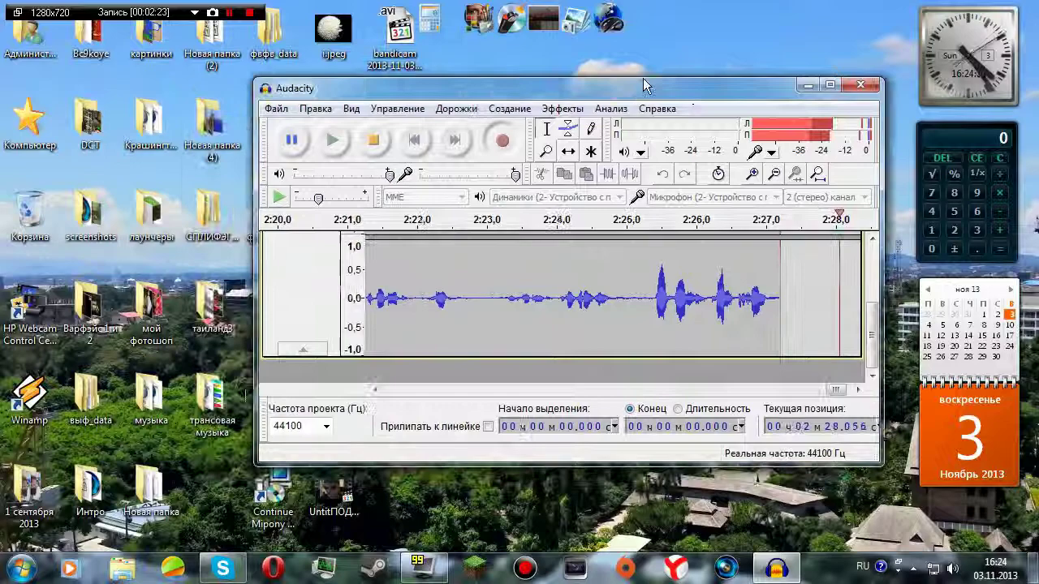
pyautogui.moveTo(645, 85); pyautogui.dragTo(574, 80)
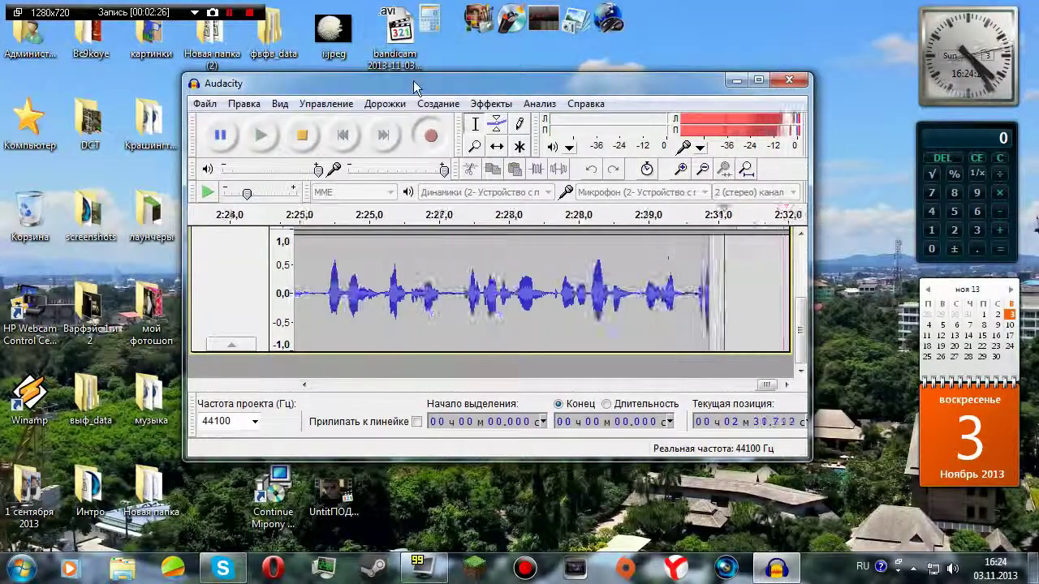
pyautogui.moveTo(414, 83); pyautogui.dragTo(438, 73)
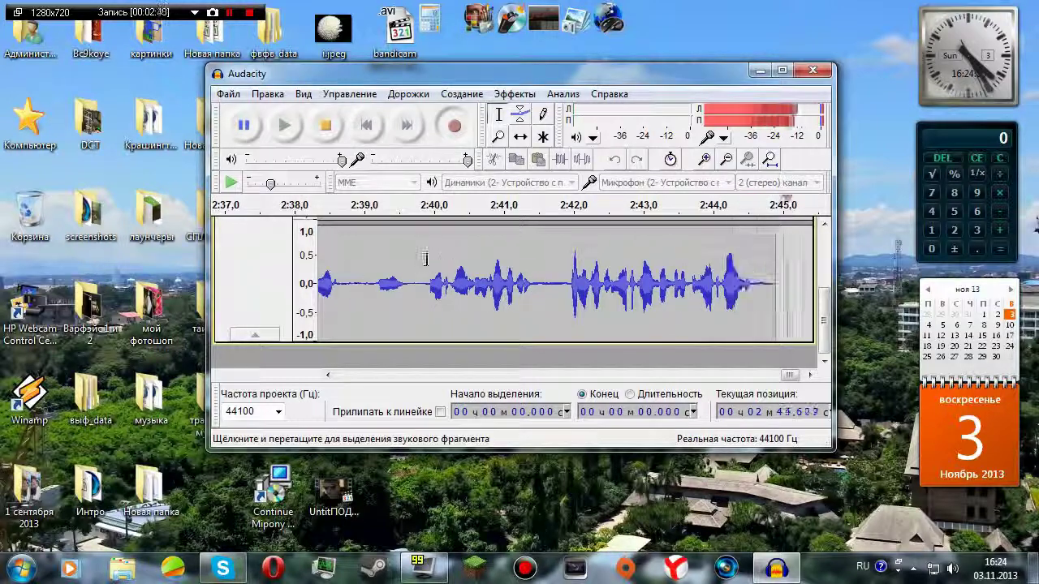
pyautogui.moveTo(460, 246); pyautogui.dragTo(385, 247)
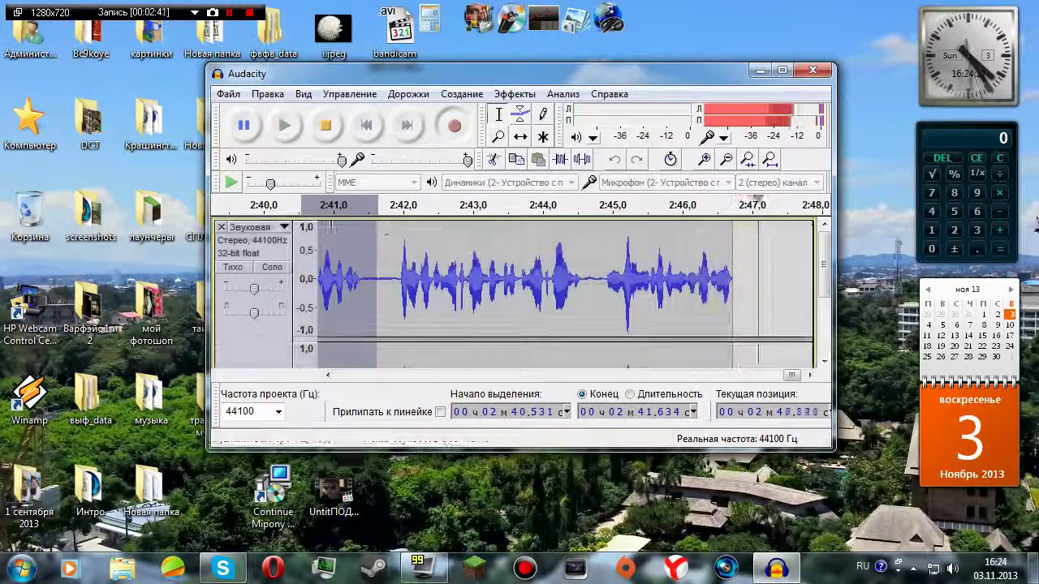
pyautogui.click(512, 94)
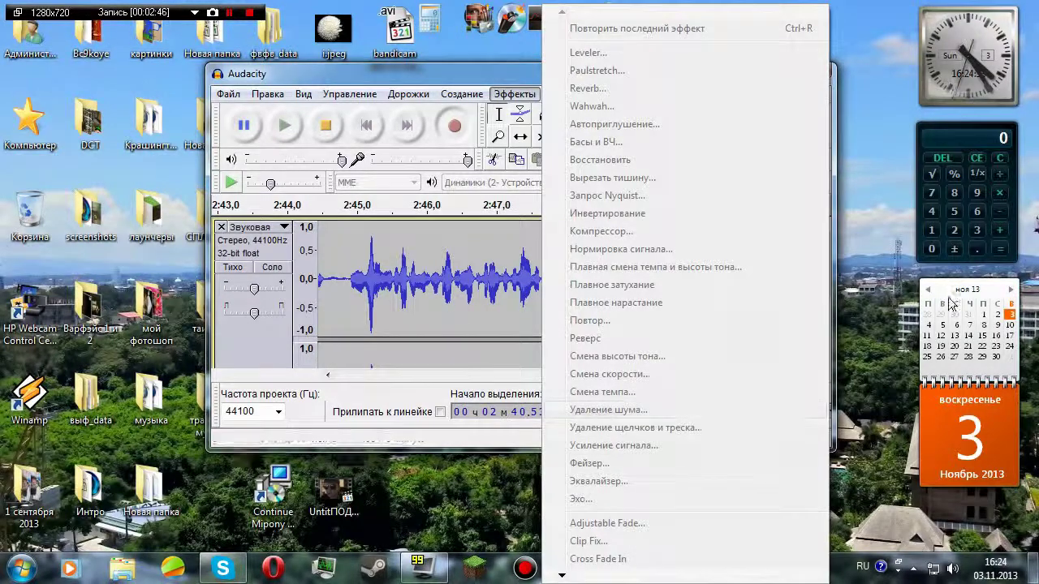
pyautogui.click(885, 326)
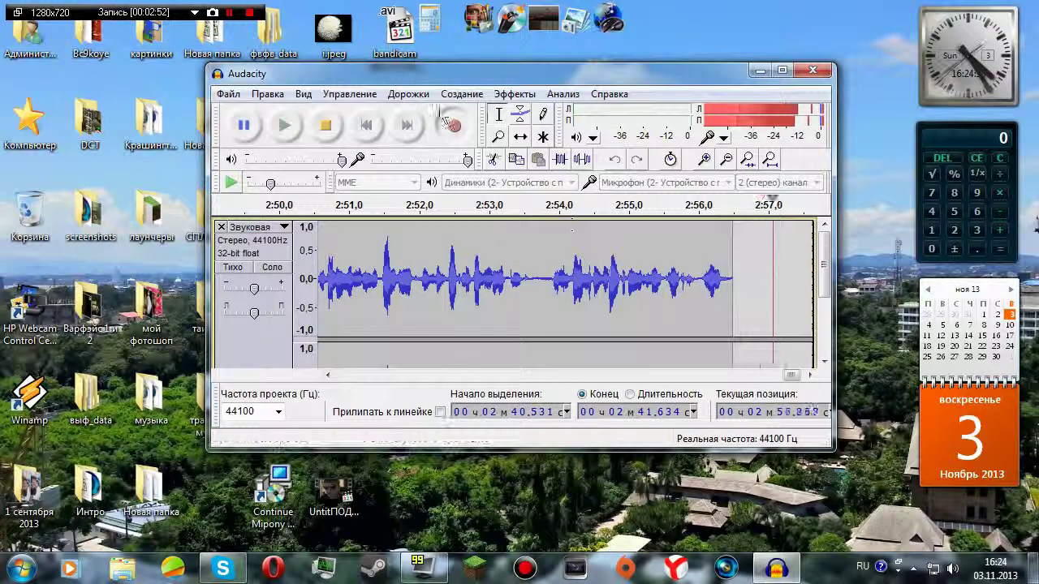
# Step: Select the whole recording, examine the effects list around noise removal without applying any, and minimize Audacity
pyautogui.hotkey('ctrl', 'a')
pyautogui.click(515, 94)
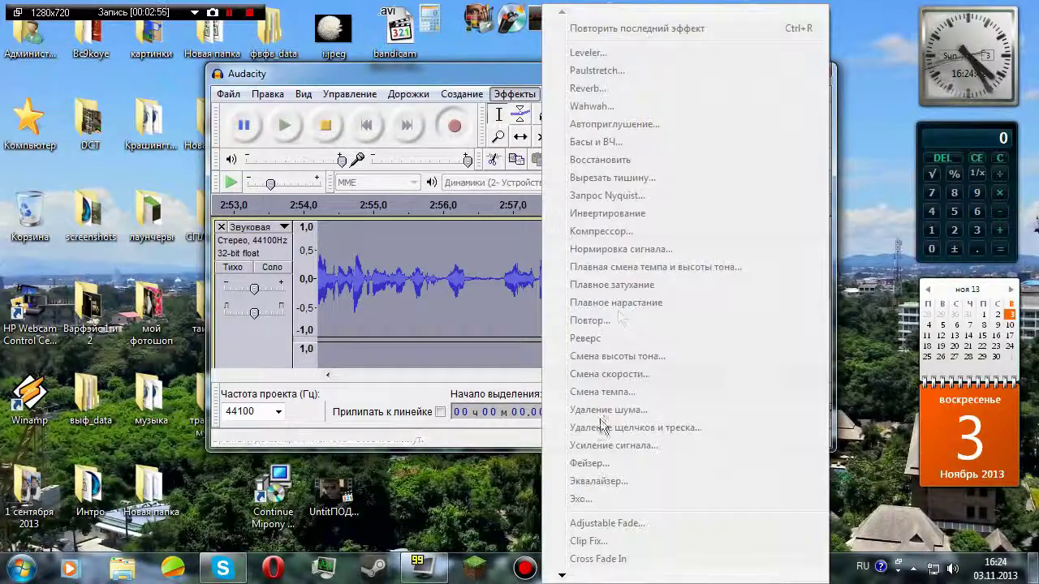
pyautogui.press('Escape')
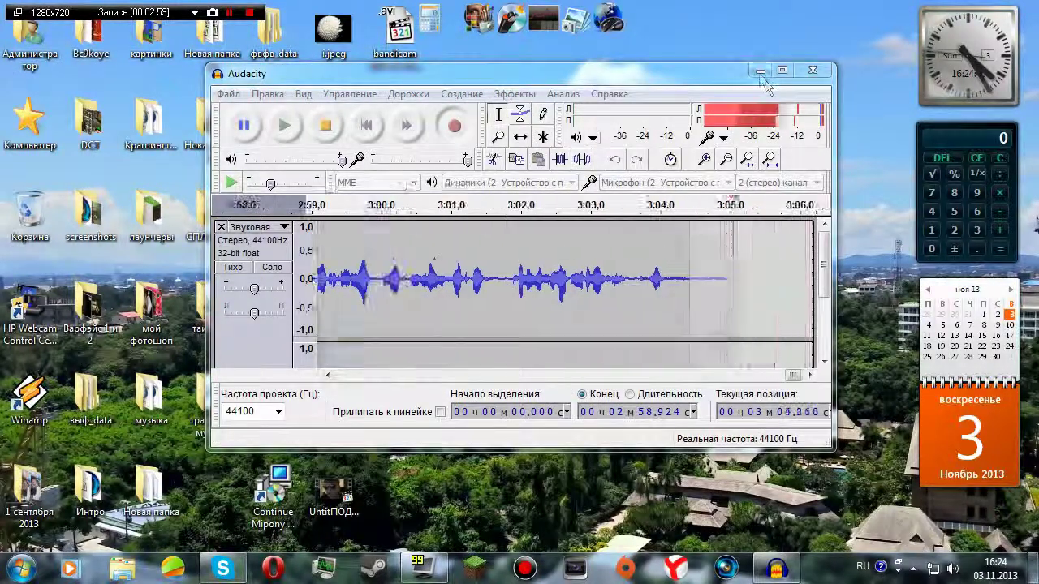
pyautogui.scroll(-1, 568, 292)
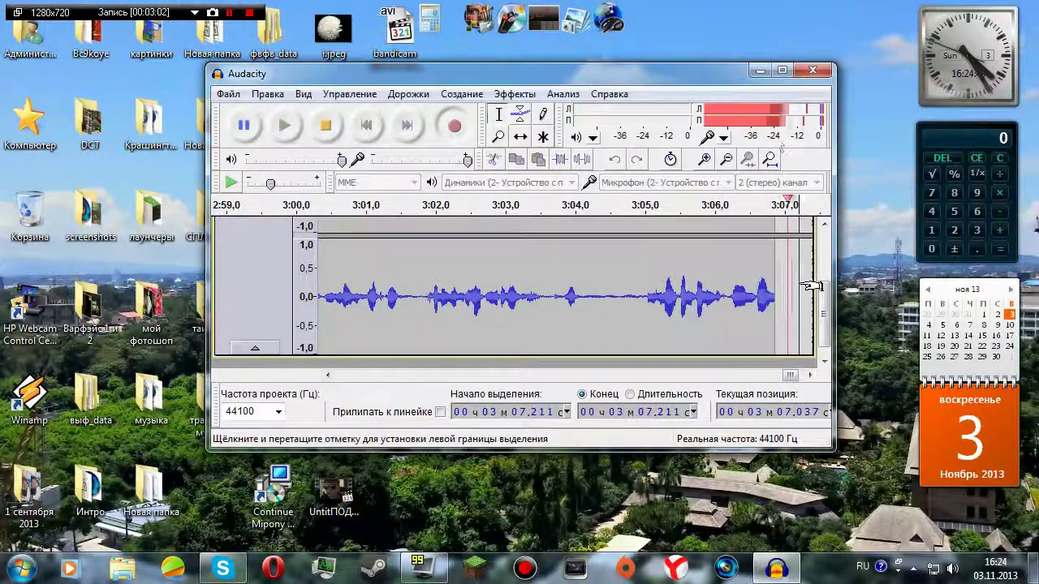
pyautogui.click(690, 292)
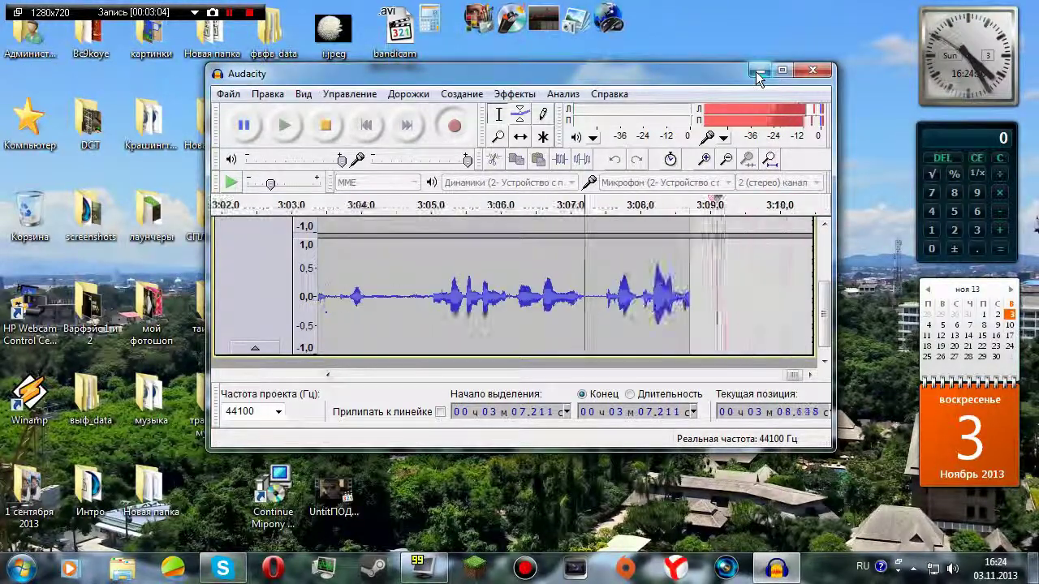
pyautogui.click(755, 72)
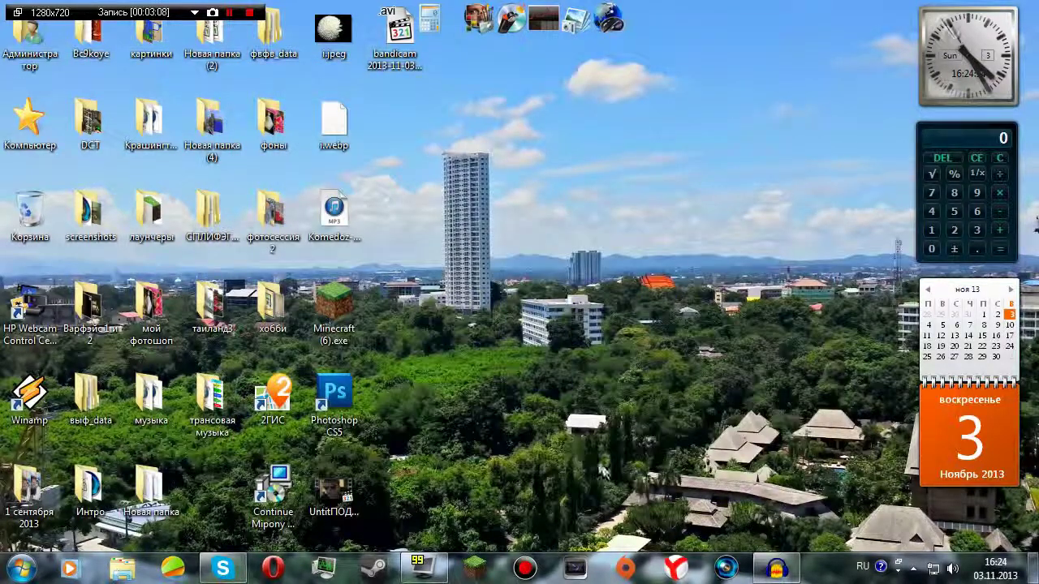
# Step: Switch to Bandicam and decline the repair of the damaged last recorded file
pyautogui.click(526, 569)
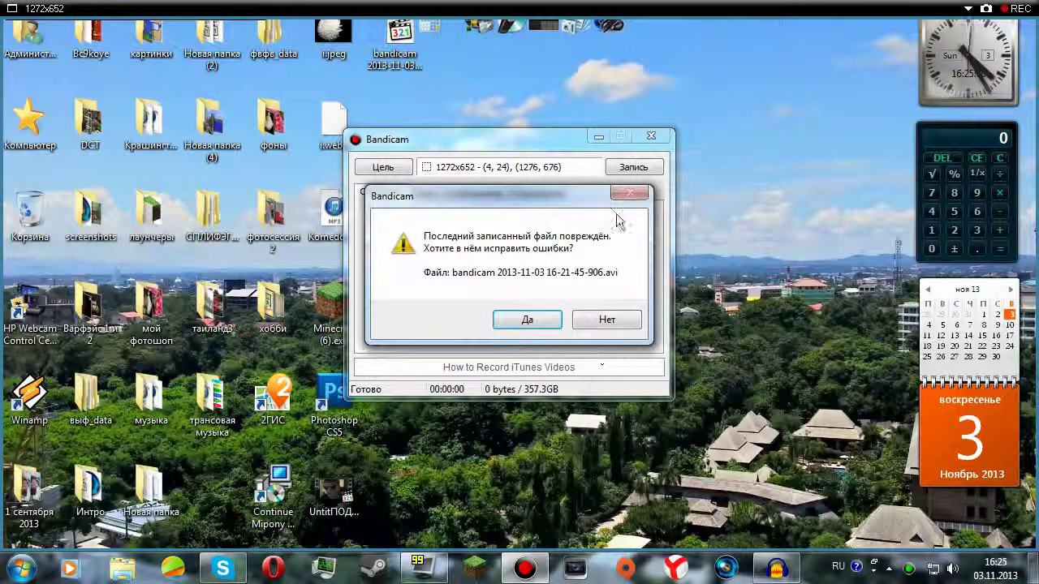
pyautogui.moveTo(609, 197); pyautogui.dragTo(613, 229)
pyautogui.click(611, 351)
pyautogui.moveTo(483, 132); pyautogui.dragTo(435, 60)
# Step: Set Bandicam's recording target to the DirectX/OpenGL window mode and reposition the Bandicam window
pyautogui.click(385, 191)
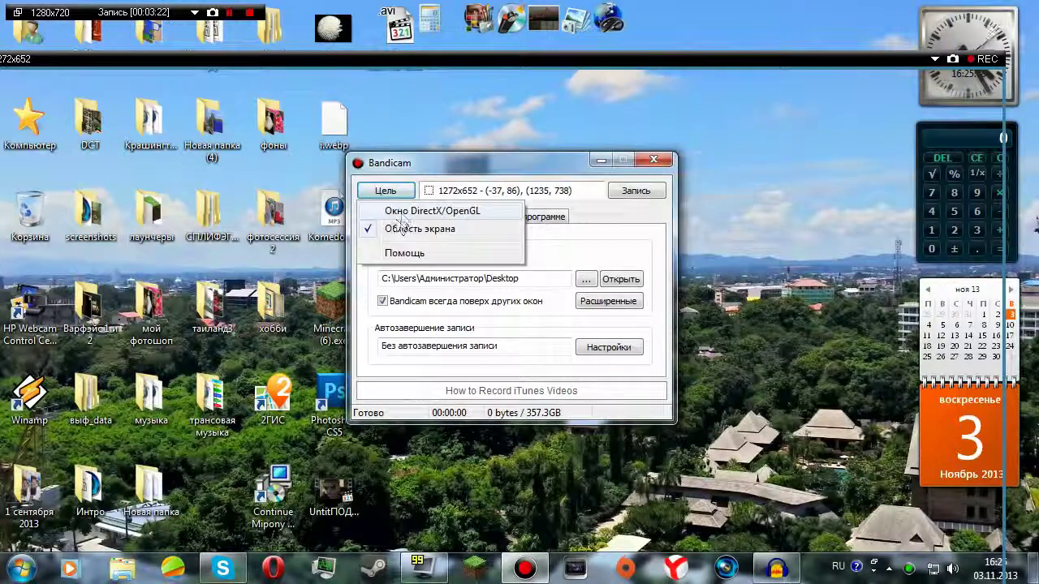
pyautogui.click(399, 207)
pyautogui.moveTo(445, 174); pyautogui.dragTo(559, 148)
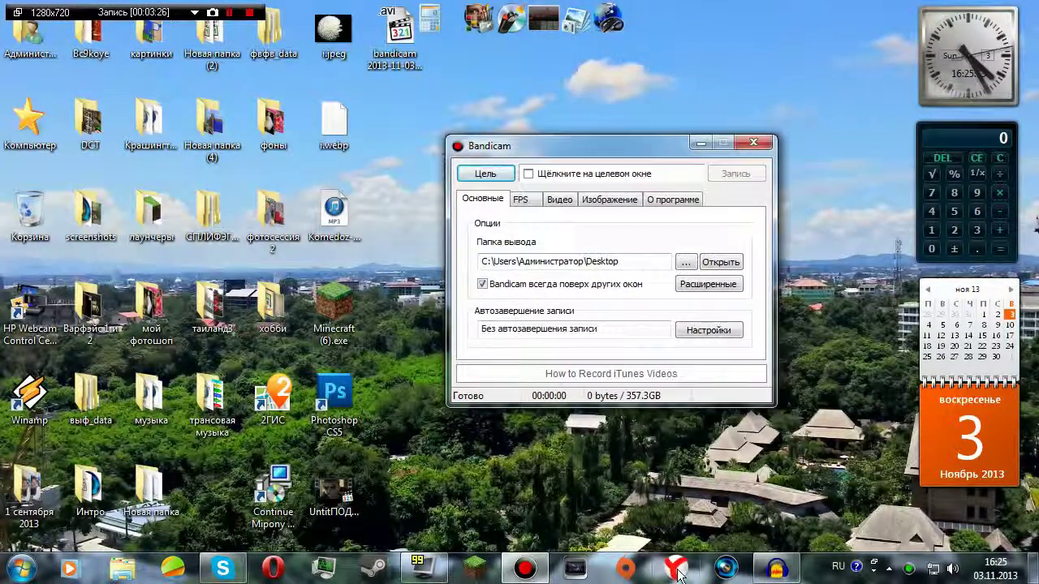
pyautogui.moveTo(590, 148); pyautogui.dragTo(485, 132)
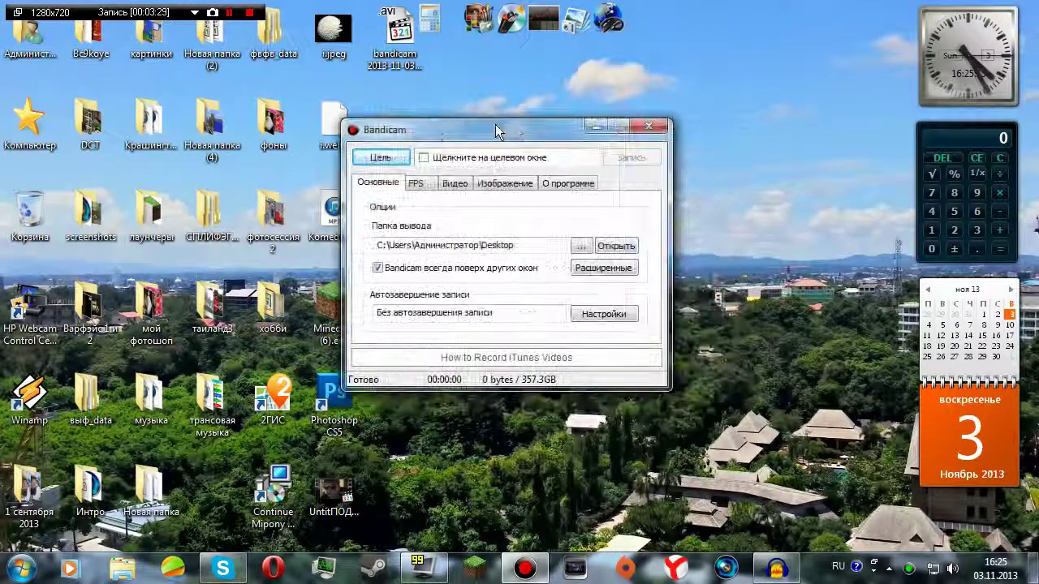
# Step: Examine Bandicam's FPS settings, then its video recording options and format settings
pyautogui.click(414, 181)
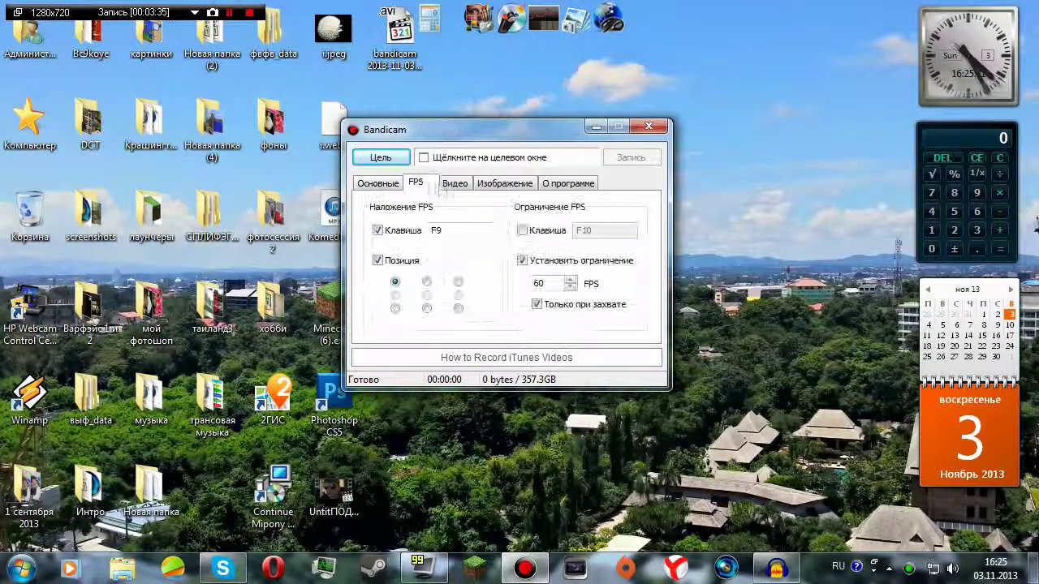
pyautogui.click(450, 184)
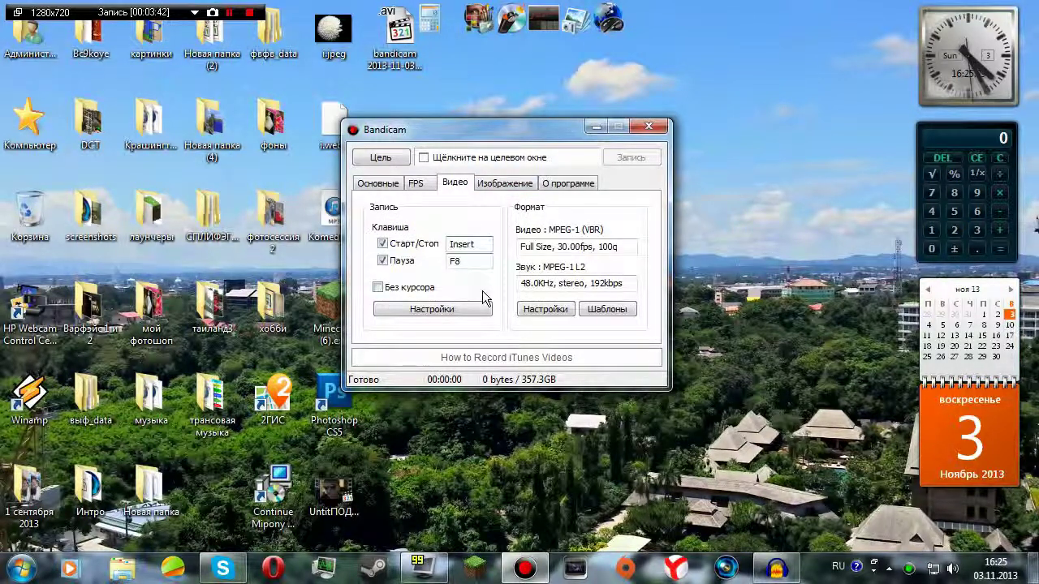
pyautogui.click(387, 290)
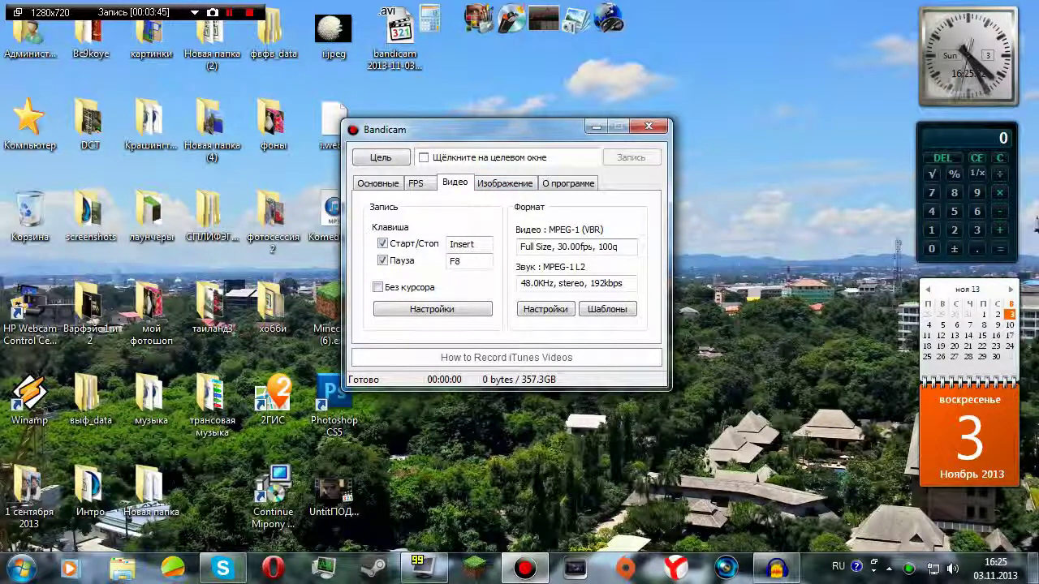
pyautogui.click(556, 311)
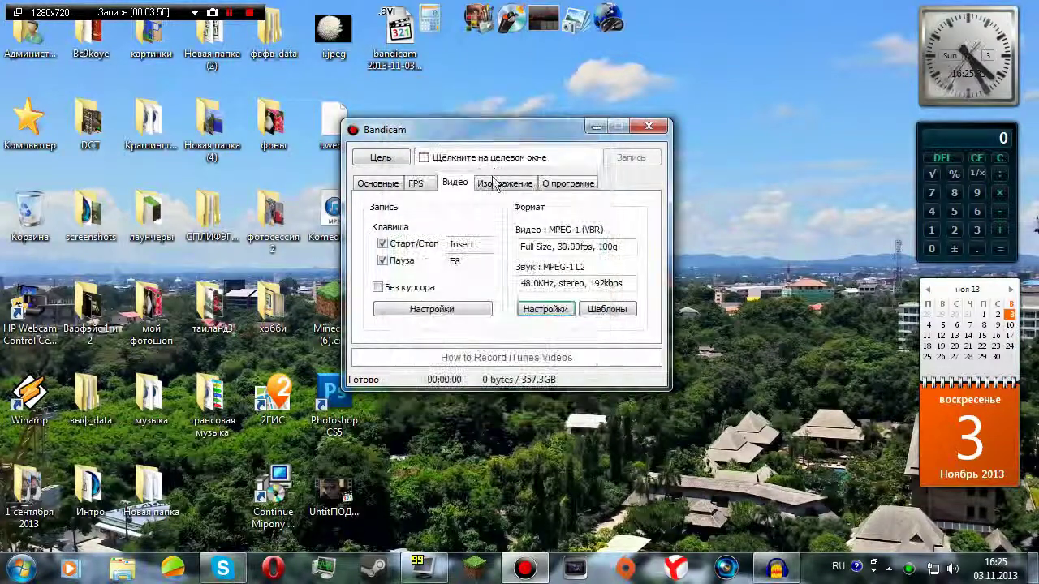
# Step: Look through Bandicam's image and program information pages, return to the main settings and close the window
pyautogui.click(500, 182)
pyautogui.click(573, 185)
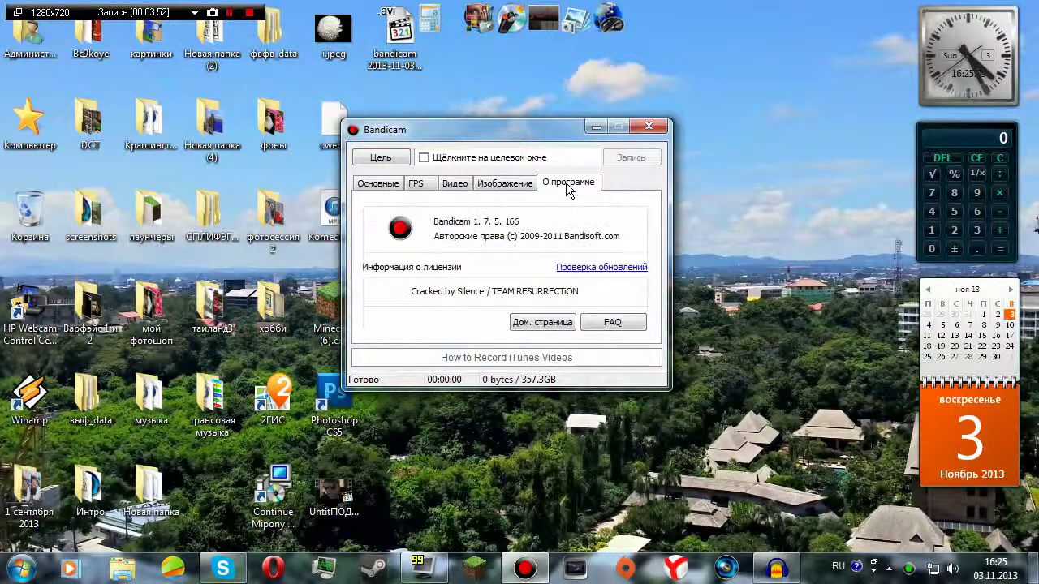
pyautogui.click(526, 184)
pyautogui.click(381, 183)
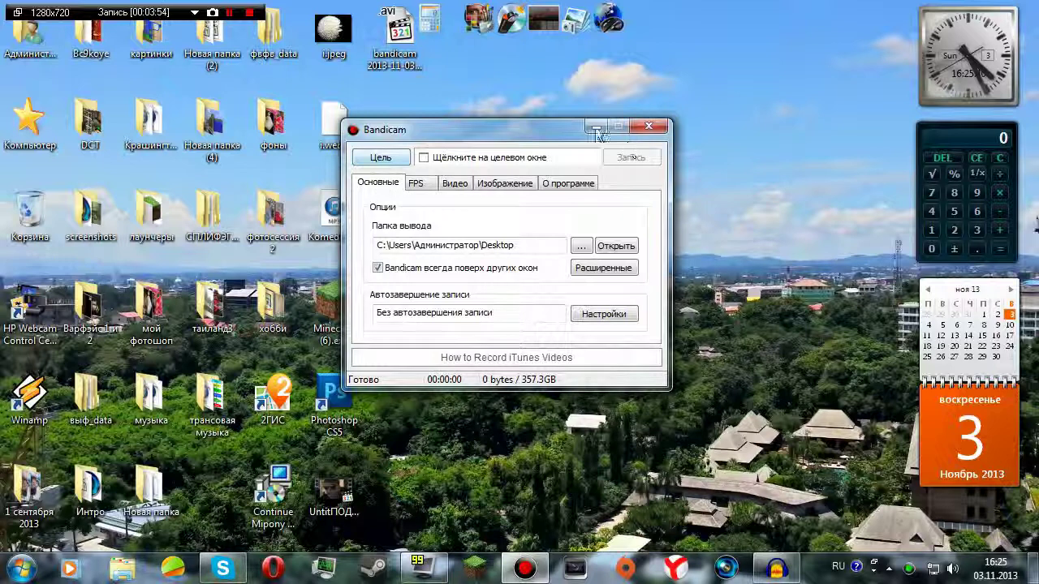
pyautogui.click(649, 130)
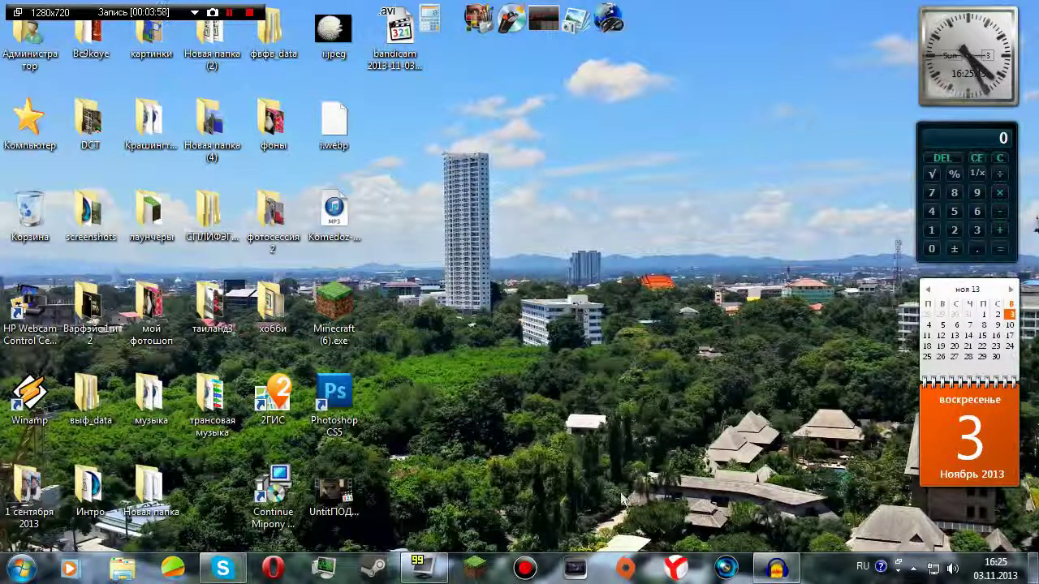
pyautogui.moveTo(565, 159); pyautogui.dragTo(552, 327)
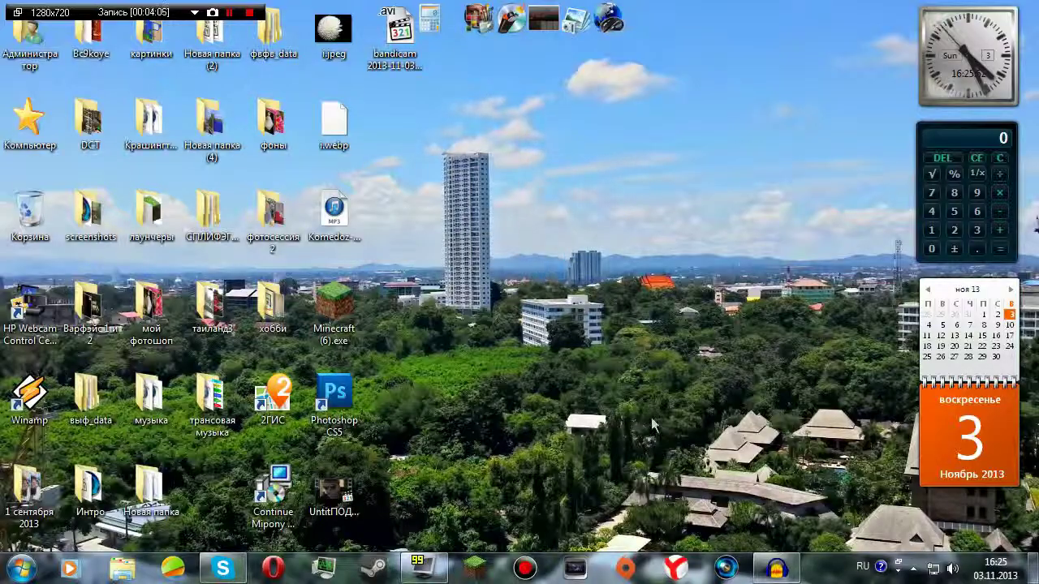
# Step: Switch to Audacity to show the ongoing voice recording, reposition its window and minimize it
pyautogui.click(794, 561)
pyautogui.moveTo(575, 81); pyautogui.dragTo(574, 57)
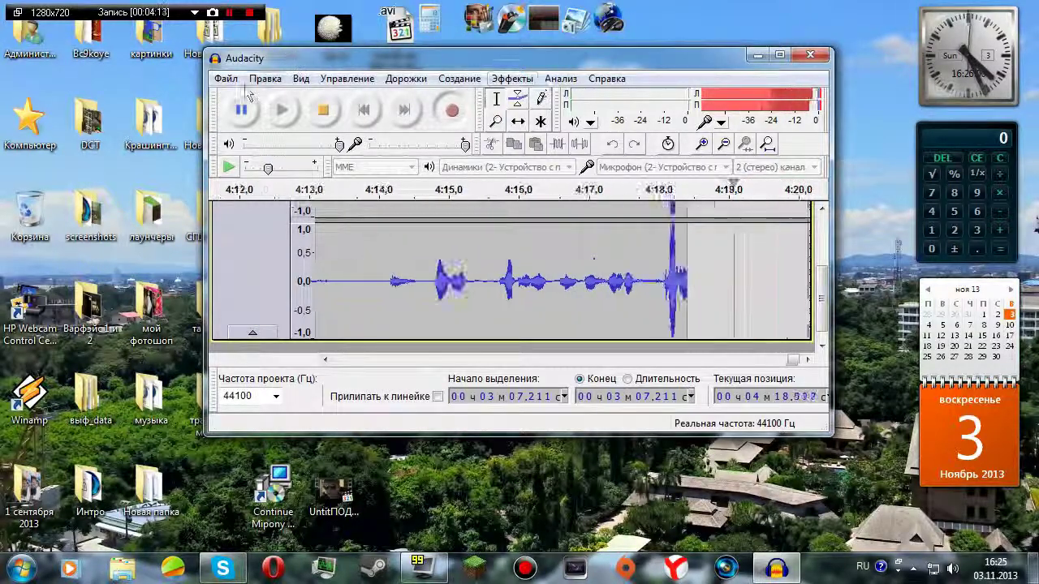
pyautogui.moveTo(624, 62); pyautogui.dragTo(651, 108)
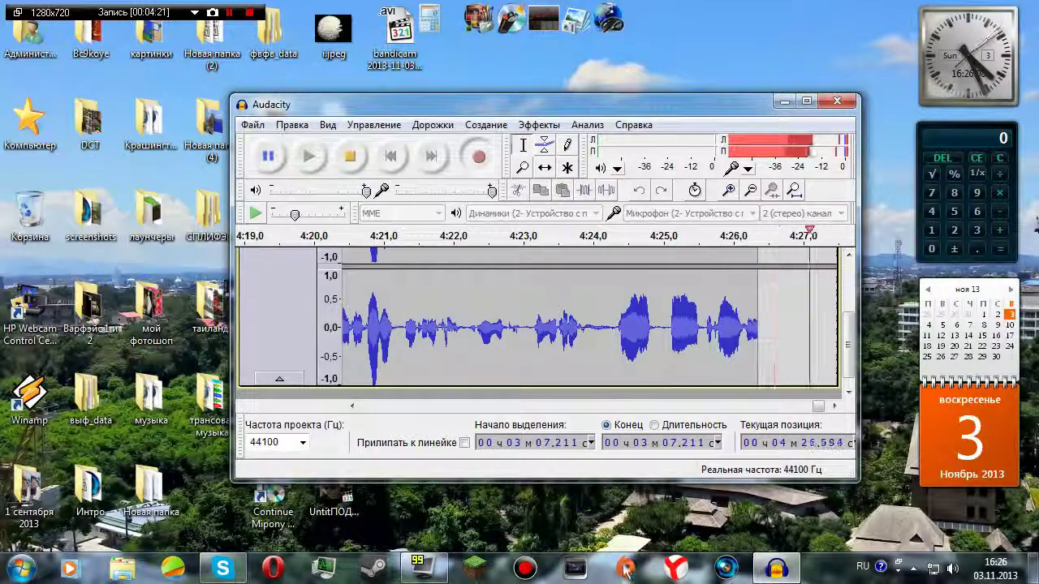
pyautogui.click(783, 102)
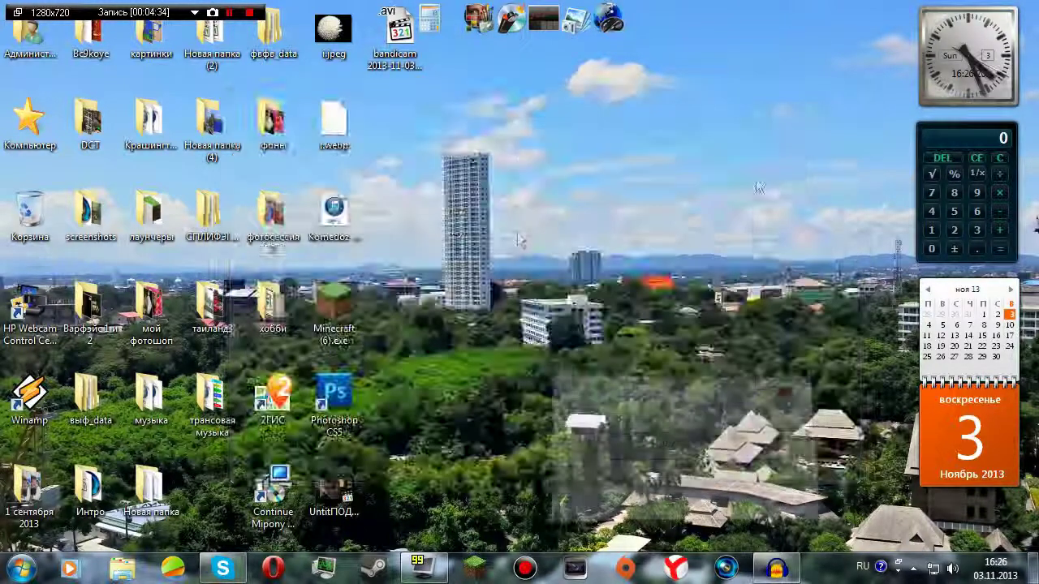
# Step: Point out the Photoshop CS5 desktop shortcut and shift the screen recorder's bar slightly
pyautogui.click(341, 402)
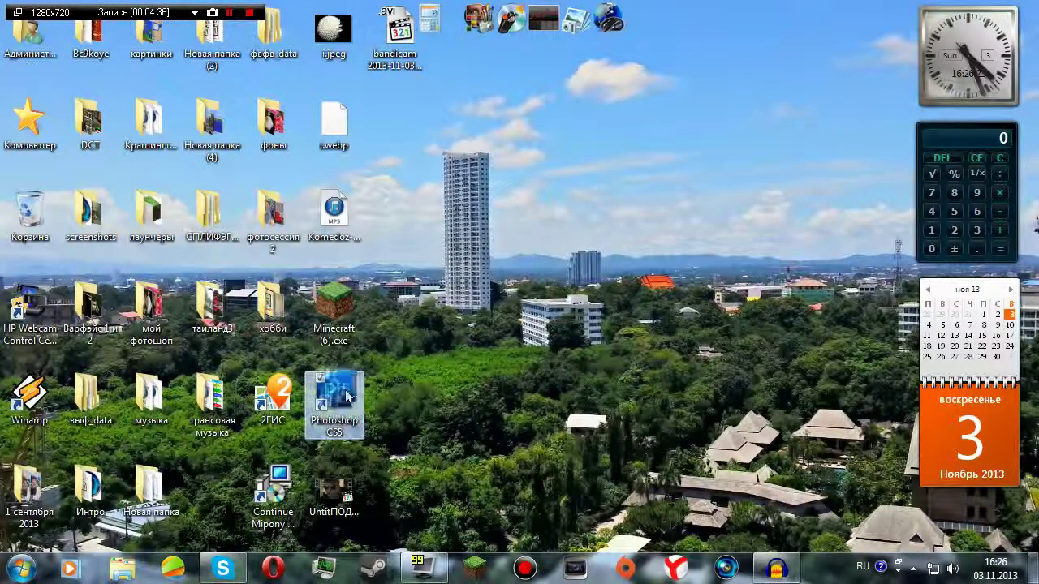
pyautogui.moveTo(341, 402)
pyautogui.mouseDown()
pyautogui.moveTo(459, 212)
pyautogui.moveTo(355, 400)
pyautogui.mouseUp()
pyautogui.click(513, 362)
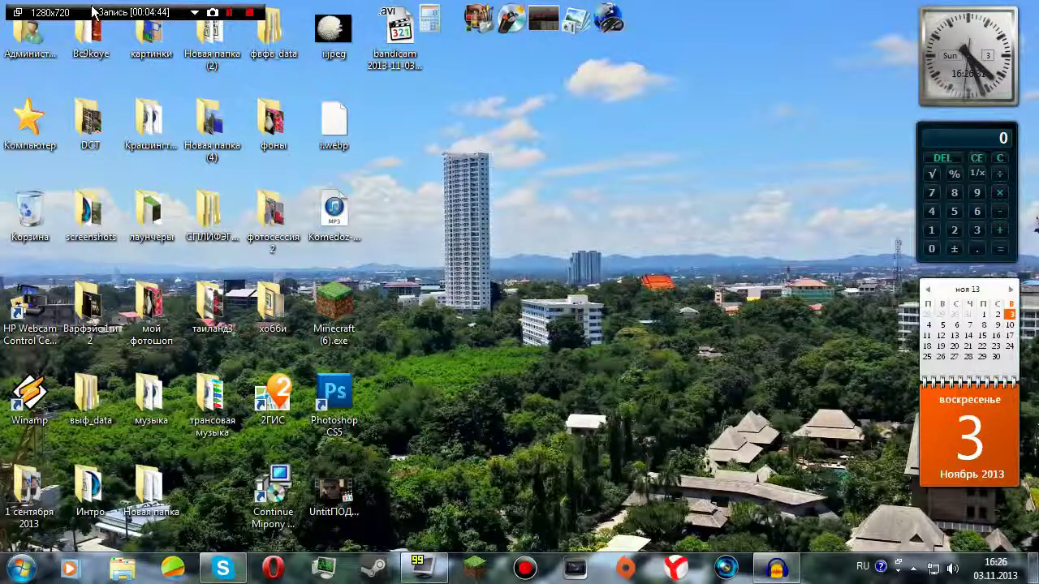
pyautogui.moveTo(92, 12)
pyautogui.mouseDown()
pyautogui.moveTo(114, 17)
pyautogui.moveTo(103, 24)
pyautogui.mouseUp()
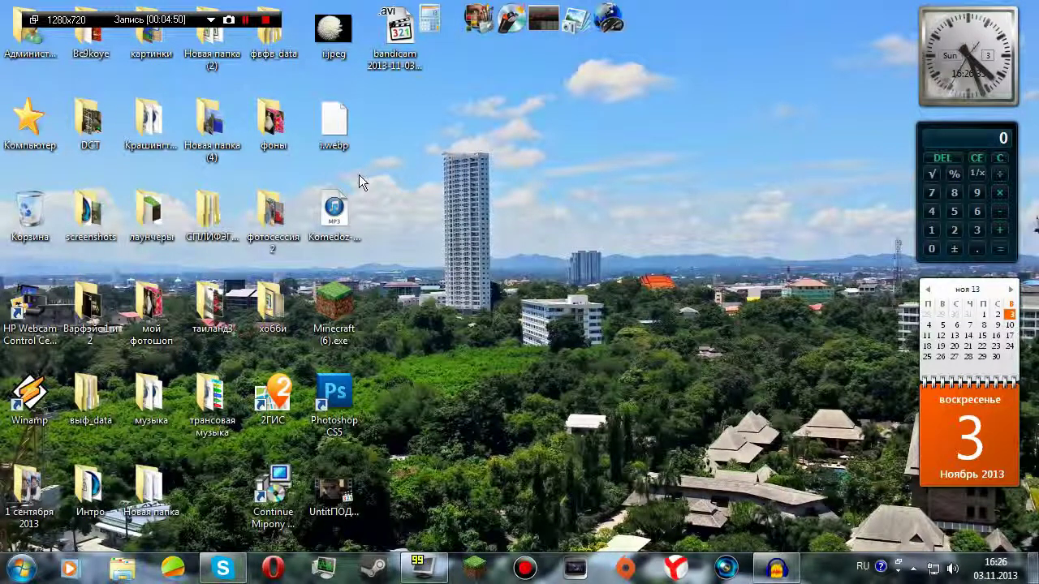
# Step: Switch to Fraps to show its general settings again and minimize its window
pyautogui.click(417, 568)
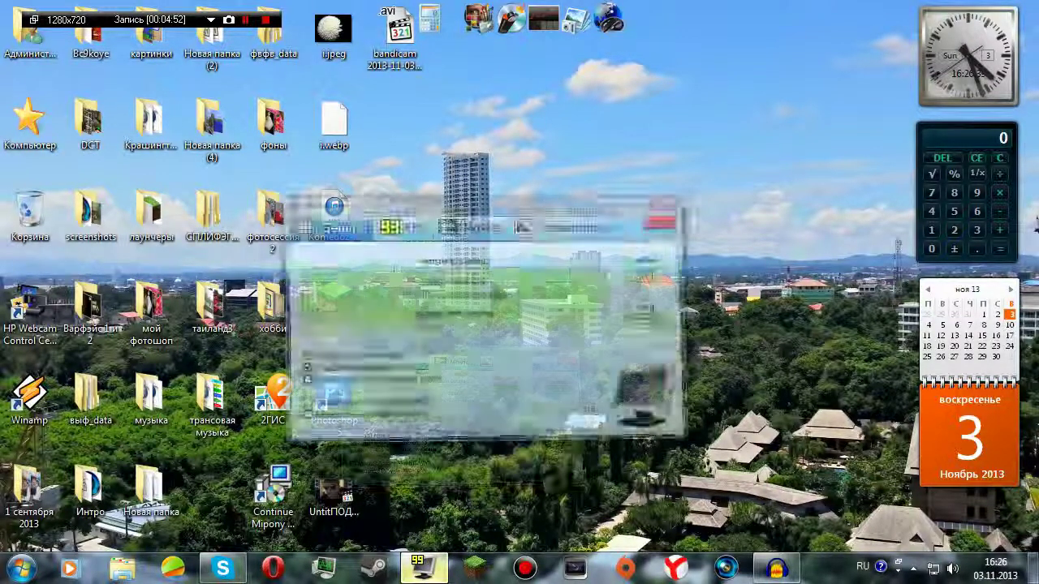
pyautogui.moveTo(418, 136); pyautogui.dragTo(415, 72)
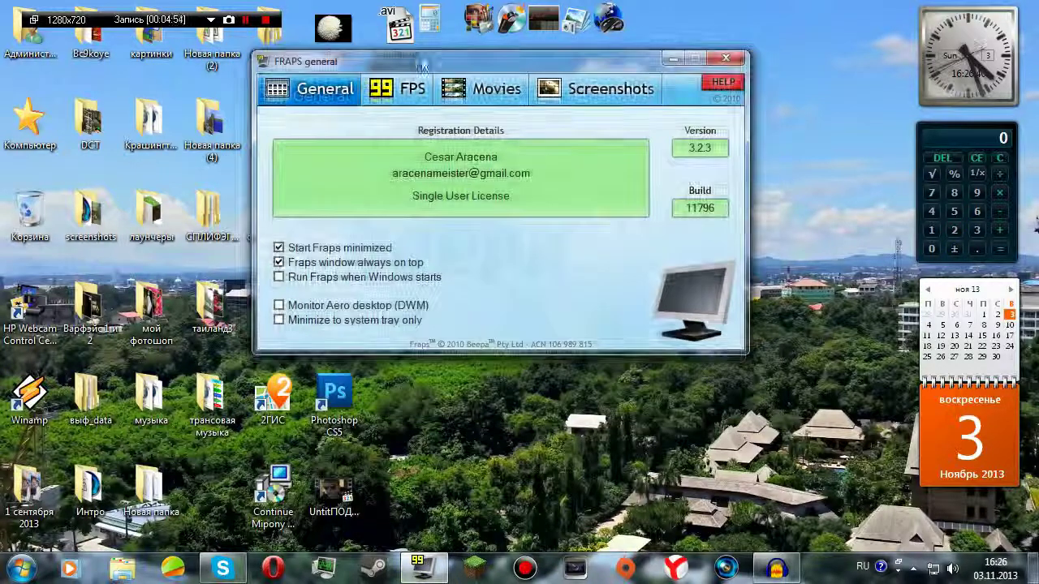
pyautogui.click(665, 61)
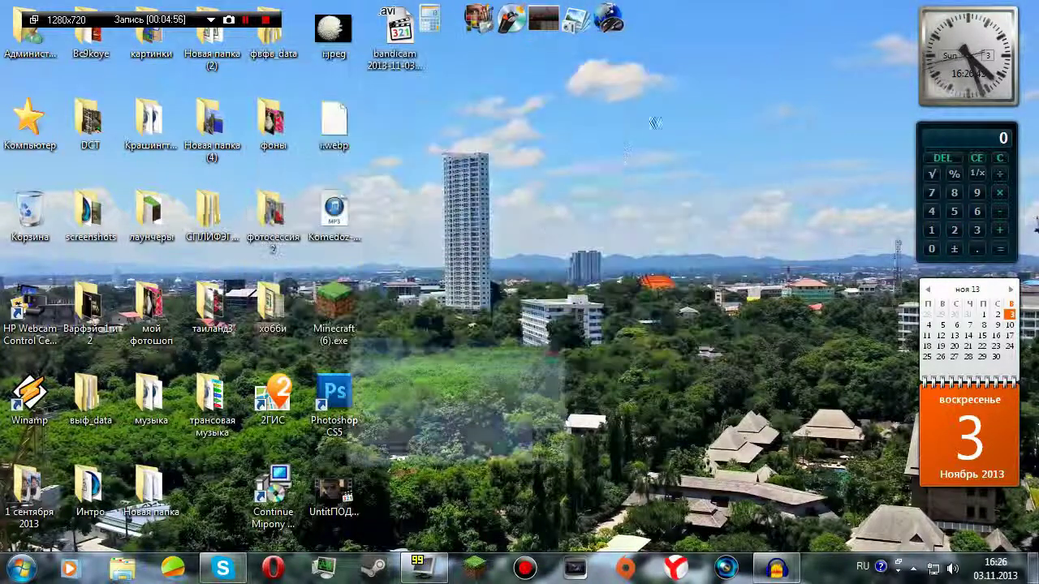